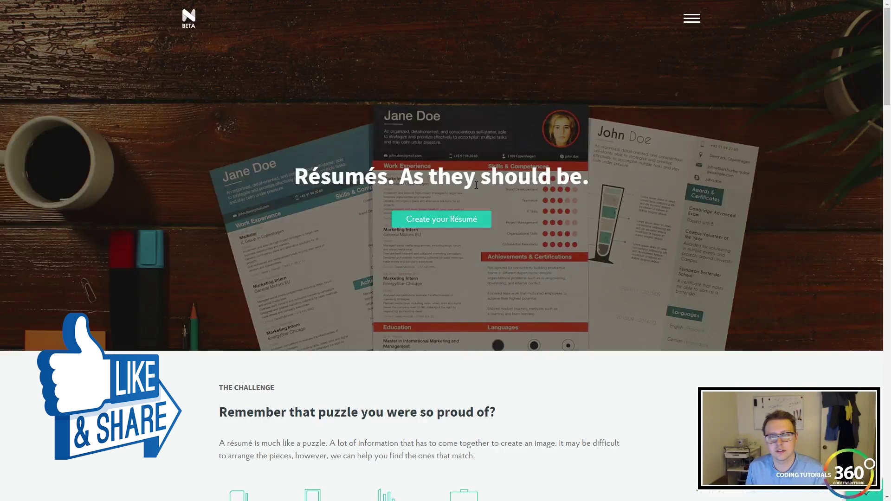
Start a new résumé with 'Create your Résumé' on the Novoresume landing page
click(468, 215)
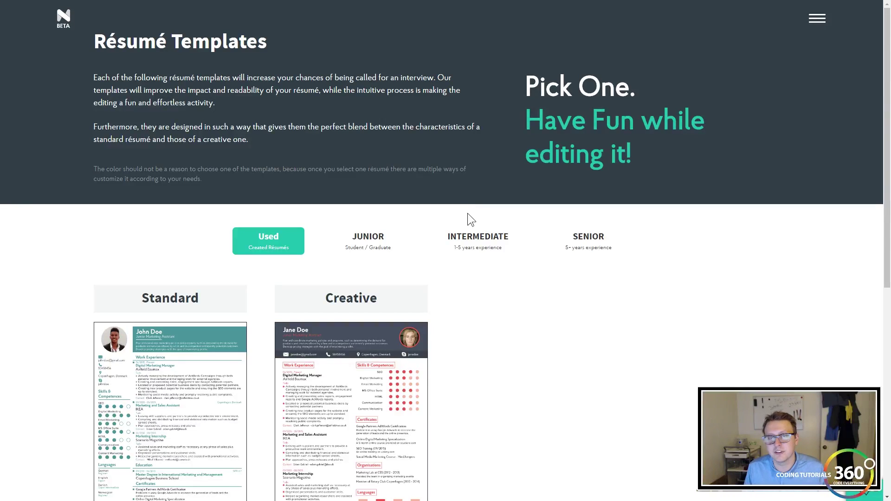
Browse the JUNIOR templates for students and graduates
click(366, 247)
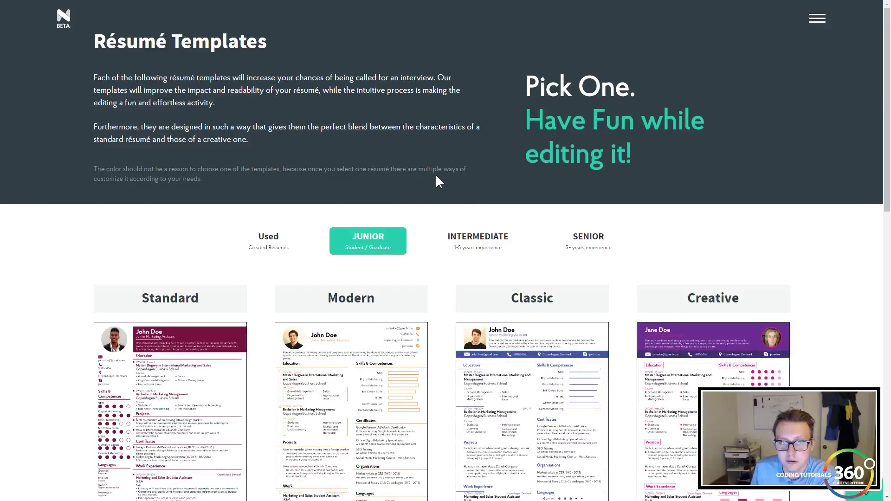
scroll(444, 167, down, 5)
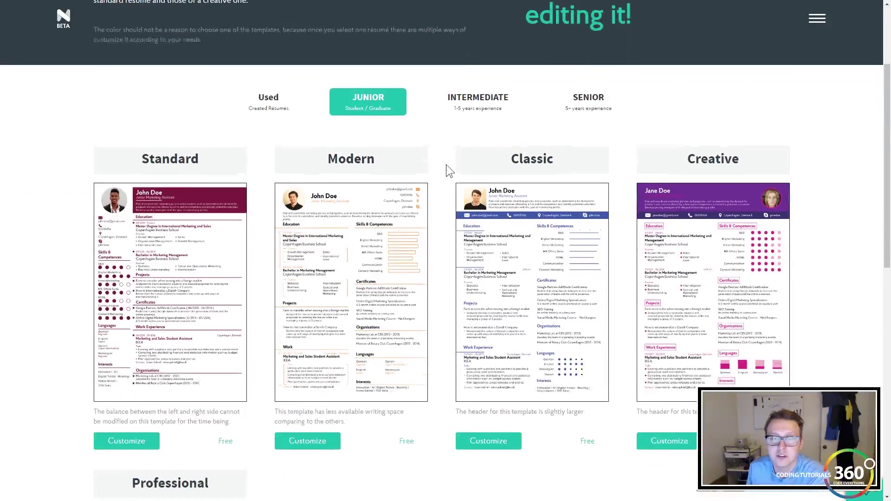
scroll(447, 165, down, 4)
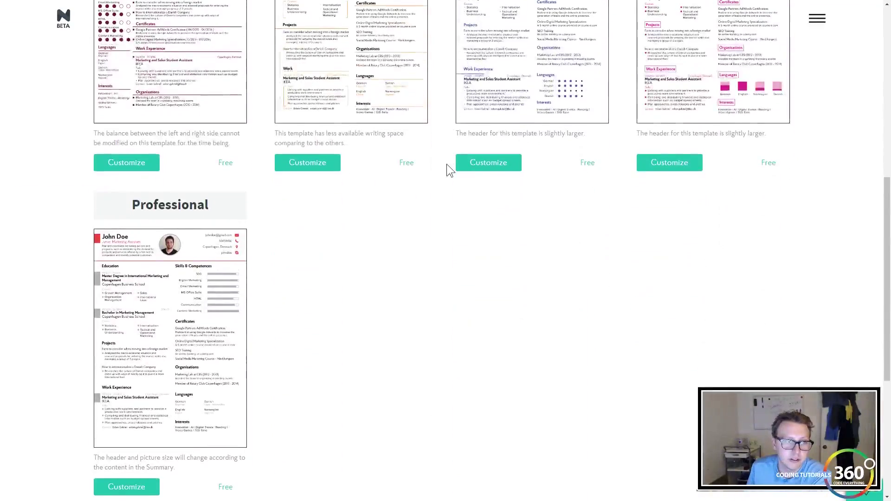
scroll(447, 163, up, 3)
scroll(446, 163, up, 3)
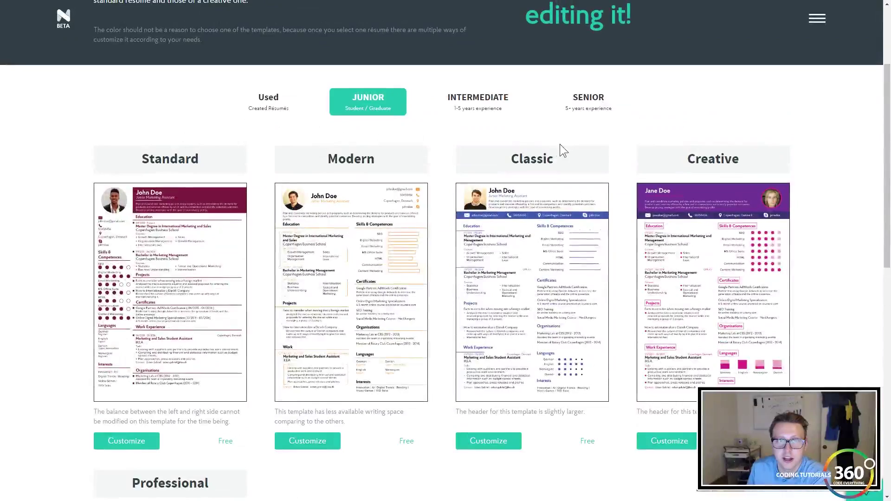
scroll(504, 328, down, 5)
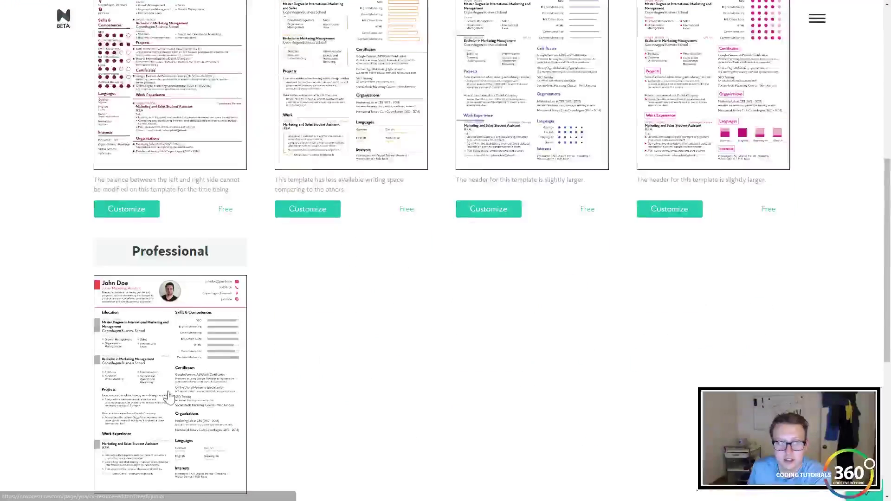
scroll(504, 327, up, 7)
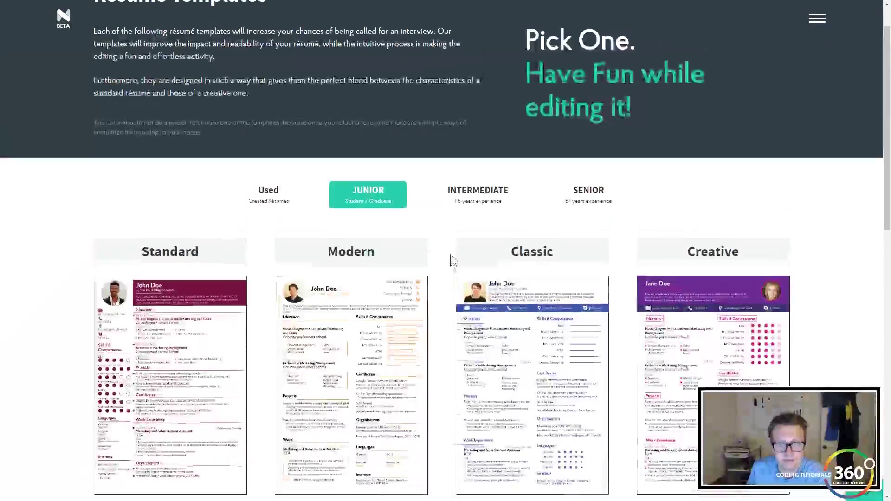
Compare the INTERMEDIATE and SENIOR templates, then open the INTERMEDIATE Creative template
click(446, 195)
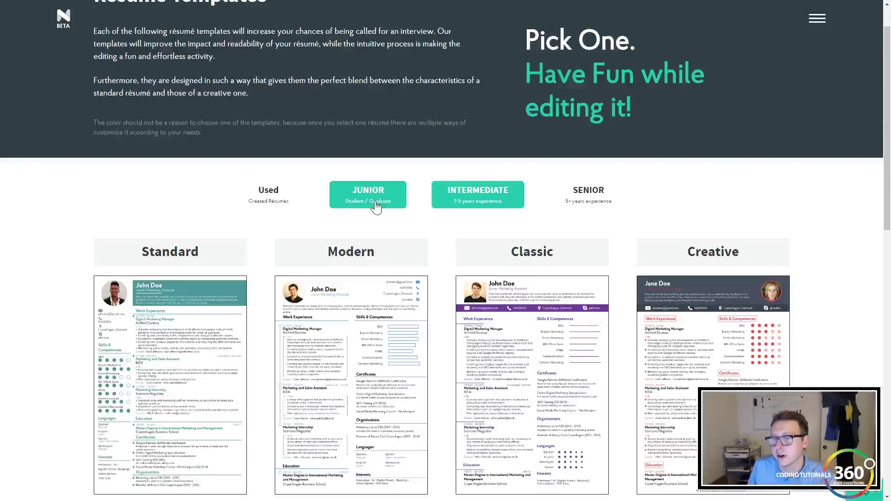
click(576, 202)
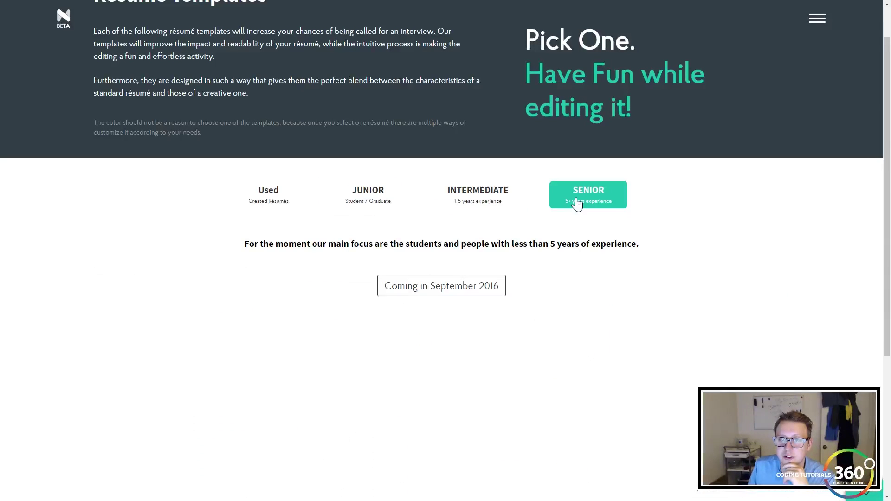
click(501, 203)
click(594, 204)
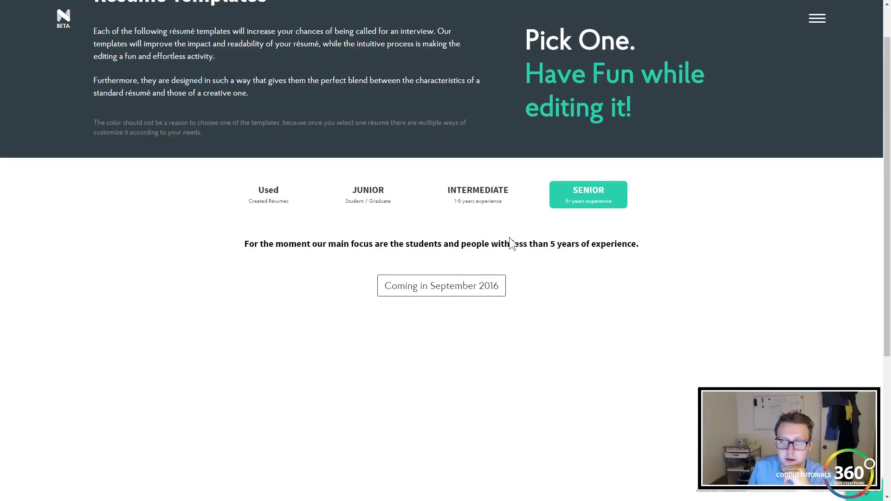
click(493, 204)
scroll(491, 223, up, 1)
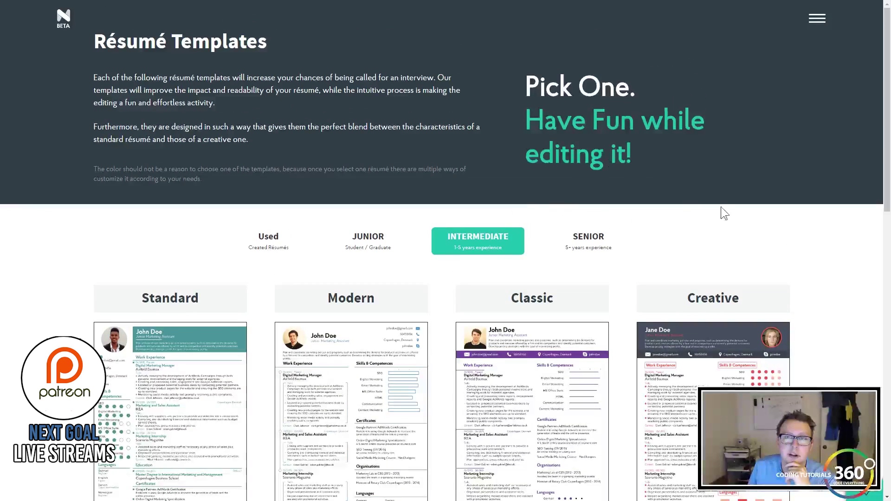
click(702, 334)
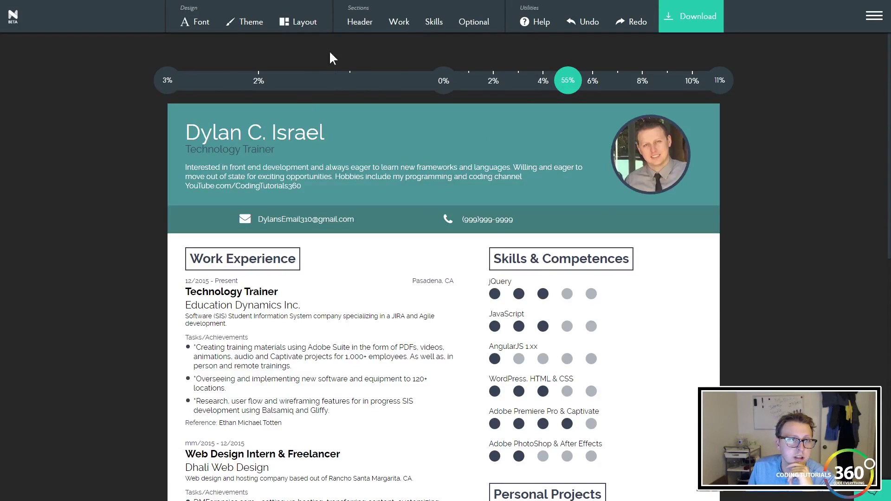
Turn on Large Font for the résumé text
click(175, 21)
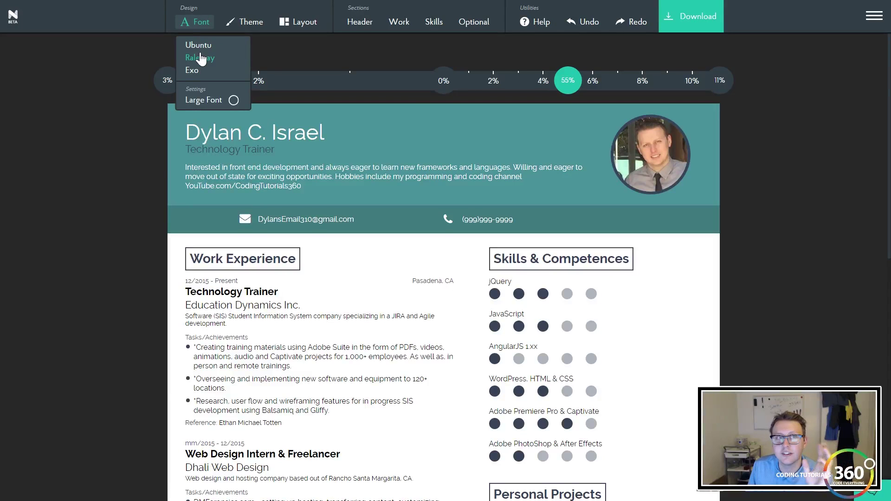
click(233, 101)
click(233, 101)
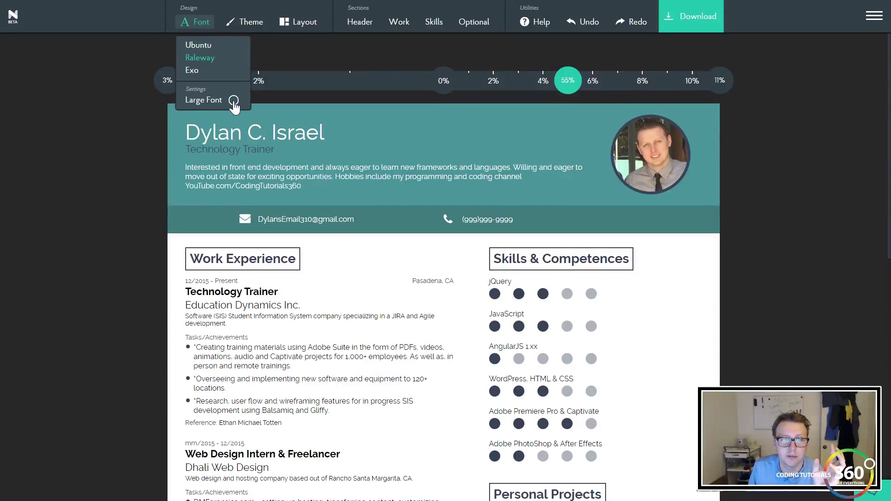
click(234, 101)
scroll(265, 122, down, 10)
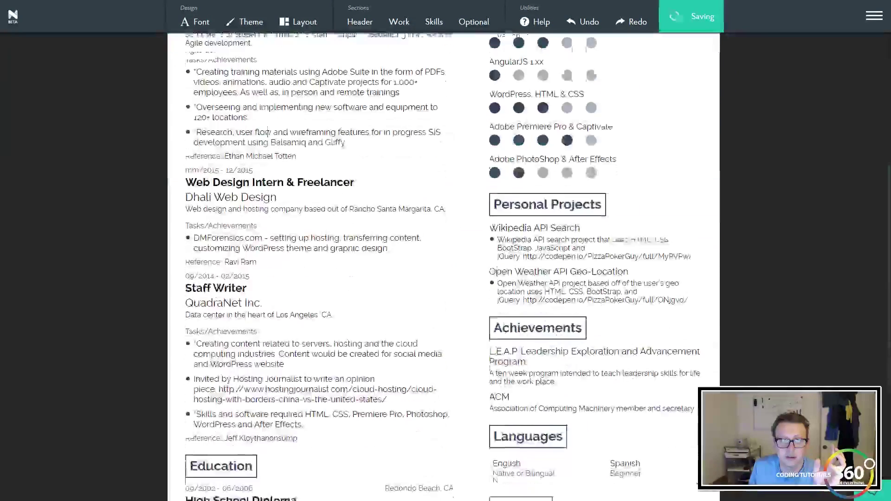
scroll(268, 142, up, 5)
scroll(268, 142, up, 5)
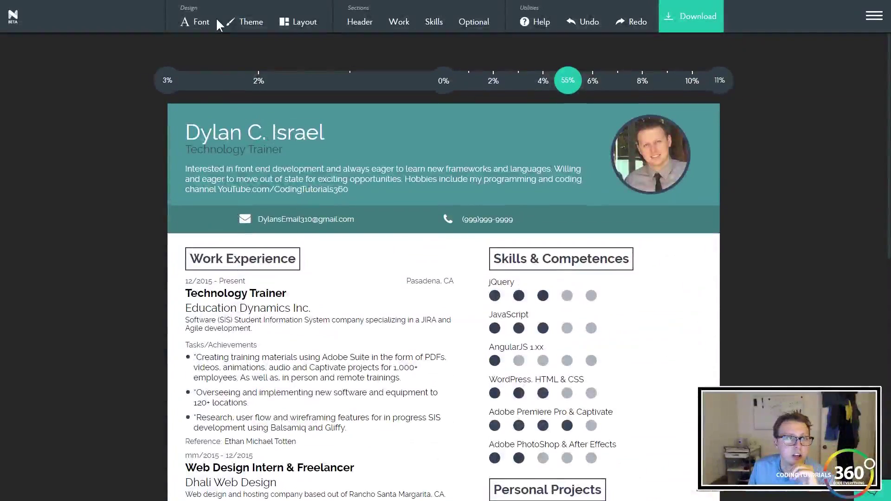
Try the Ubuntu and Raleway fonts, settling on Exo
click(199, 22)
click(204, 46)
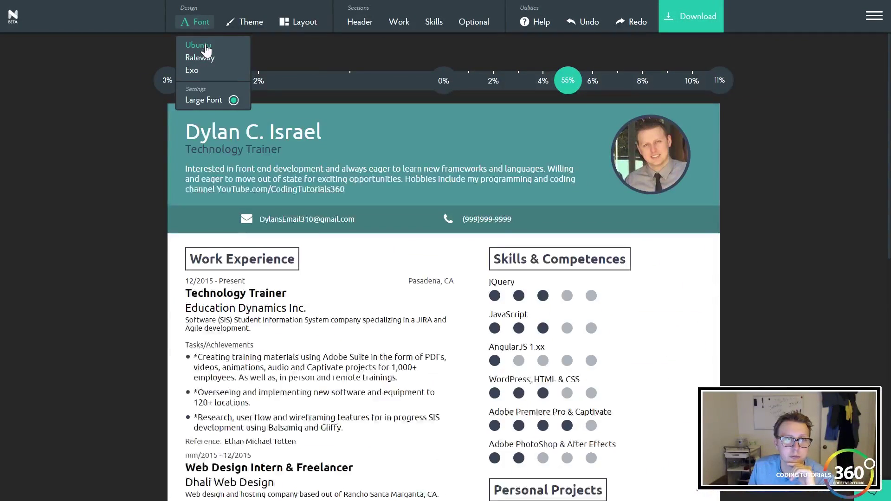
click(206, 58)
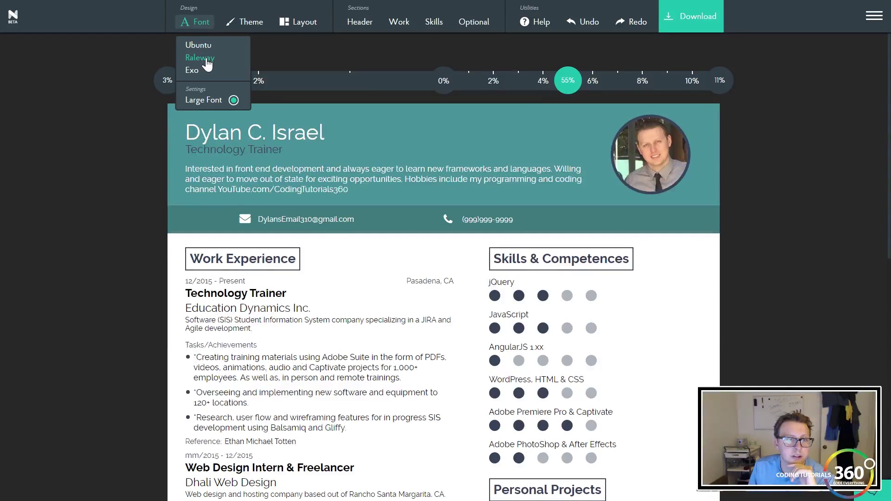
click(199, 71)
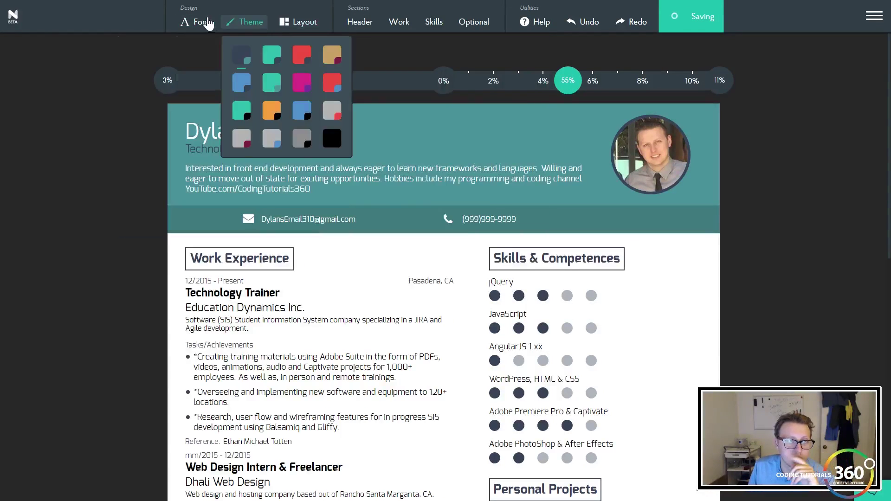
Switch the font back to Raleway and try the grey theme with black header
mouse_move(198, 21)
click(207, 60)
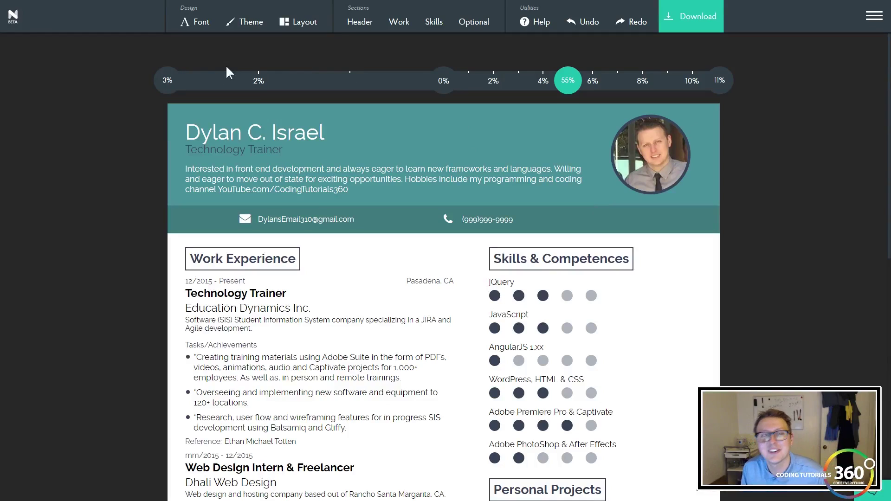
mouse_move(254, 21)
click(311, 146)
scroll(341, 239, down, 2)
scroll(341, 239, down, 1)
scroll(340, 244, up, 3)
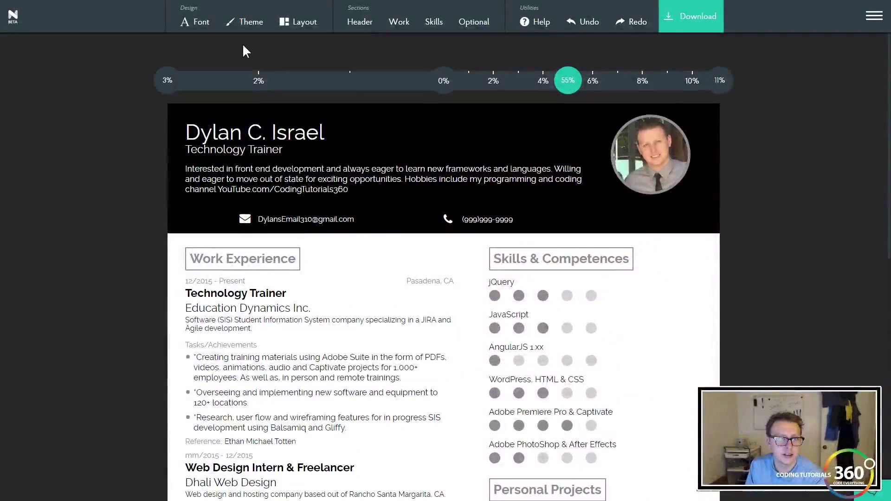
Restore the teal colour theme
mouse_move(239, 22)
click(233, 56)
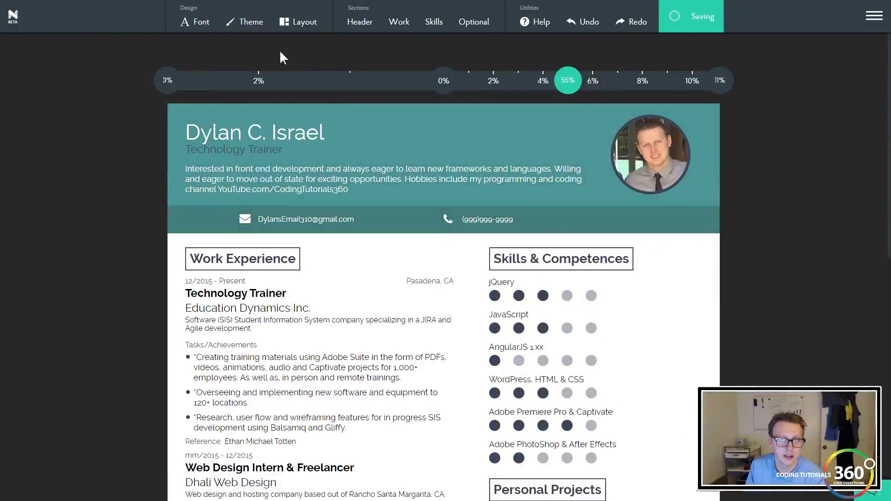
mouse_move(287, 23)
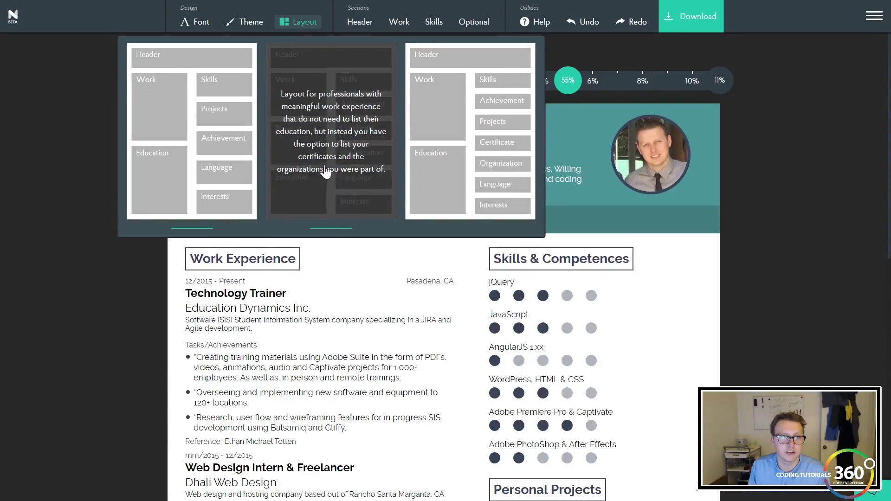
scroll(343, 286, down, 10)
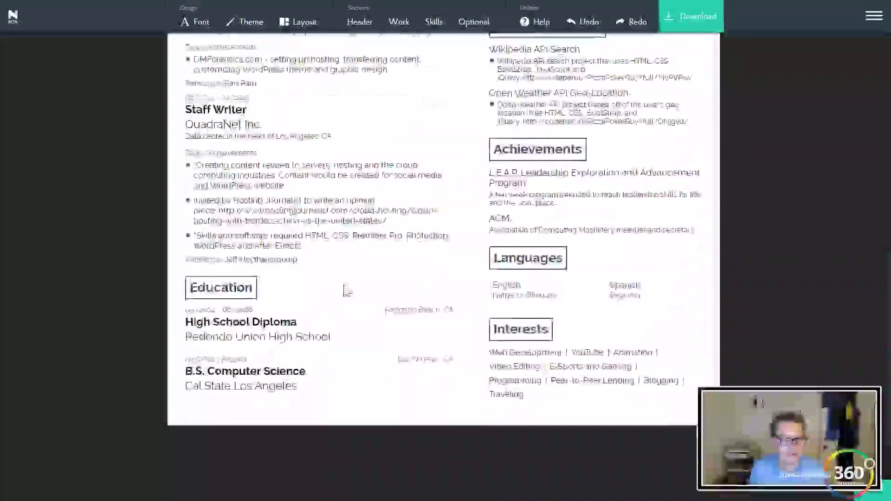
scroll(347, 291, up, 15)
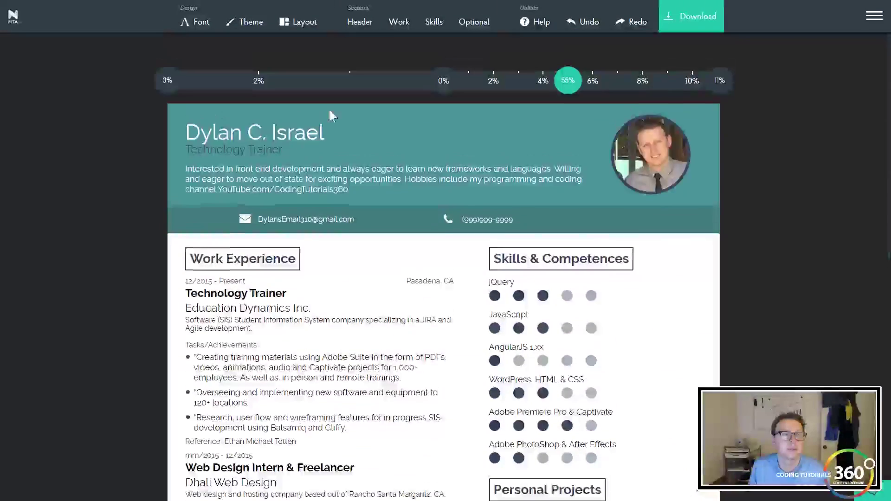
scroll(414, 84, down, 2)
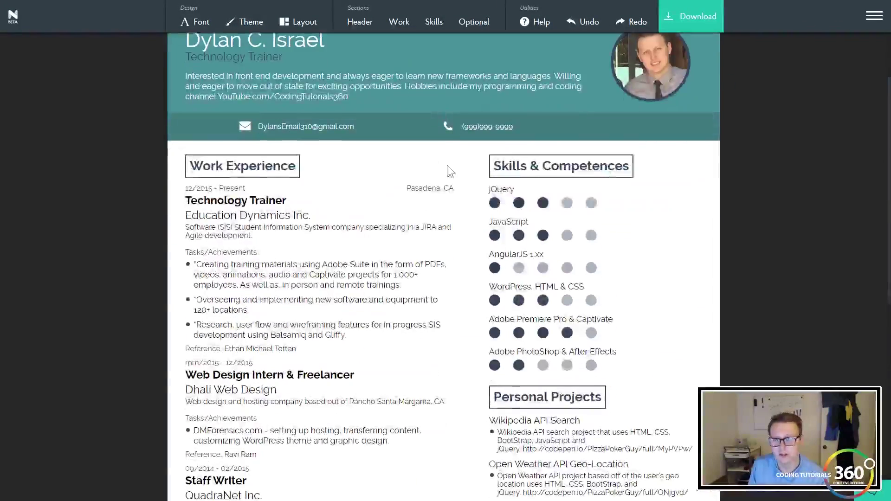
scroll(447, 166, up, 2)
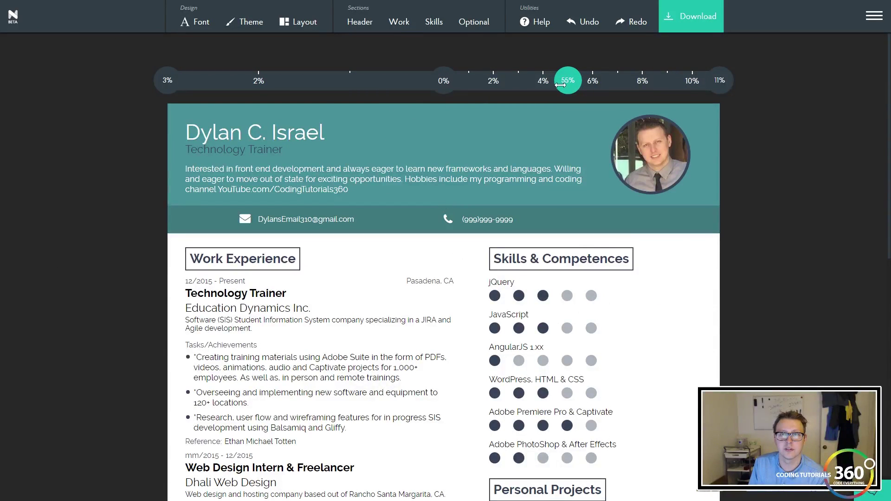
drag(562, 82, 748, 78)
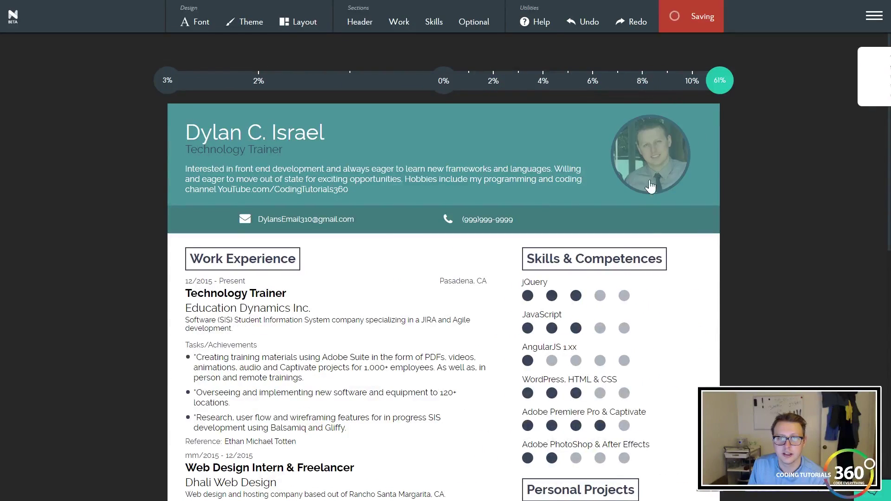
scroll(654, 180, down, 3)
scroll(636, 199, down, 6)
scroll(564, 331, up, 2)
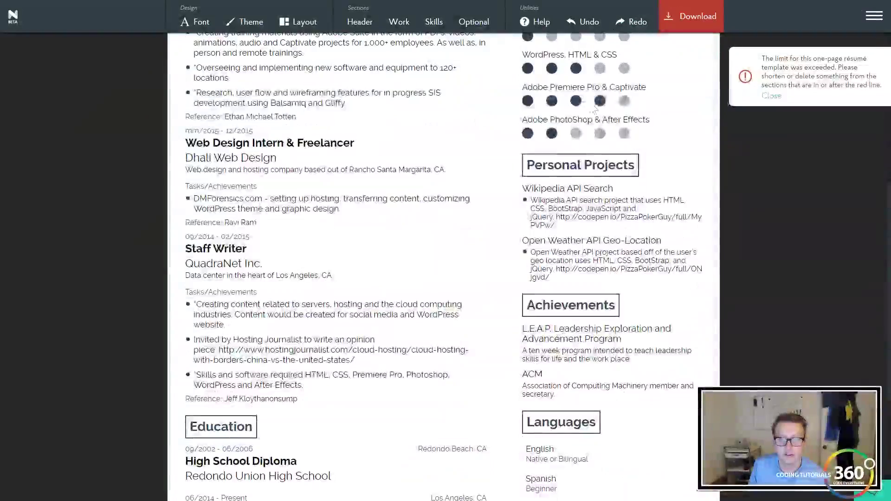
scroll(563, 330, down, 3)
scroll(658, 266, up, 6)
scroll(658, 266, down, 7)
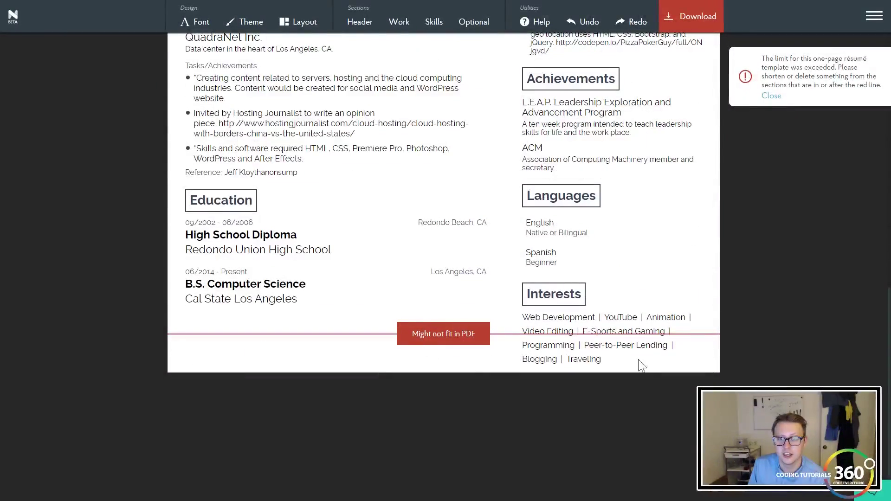
scroll(589, 342, up, 10)
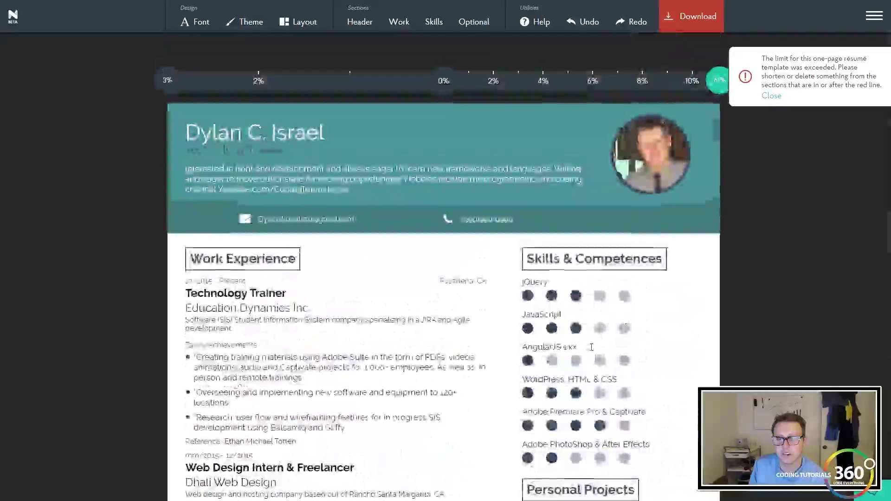
drag(720, 80, 554, 98)
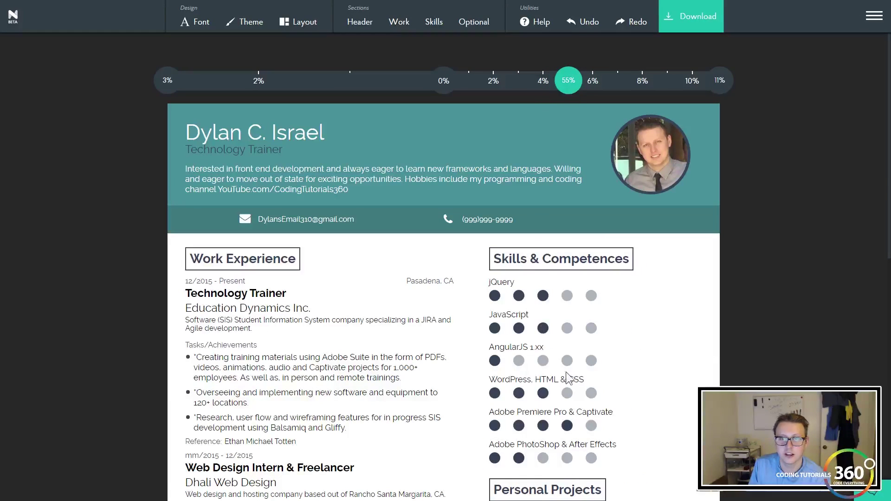
Raise the jQuery skill rating to the full five dots
click(567, 296)
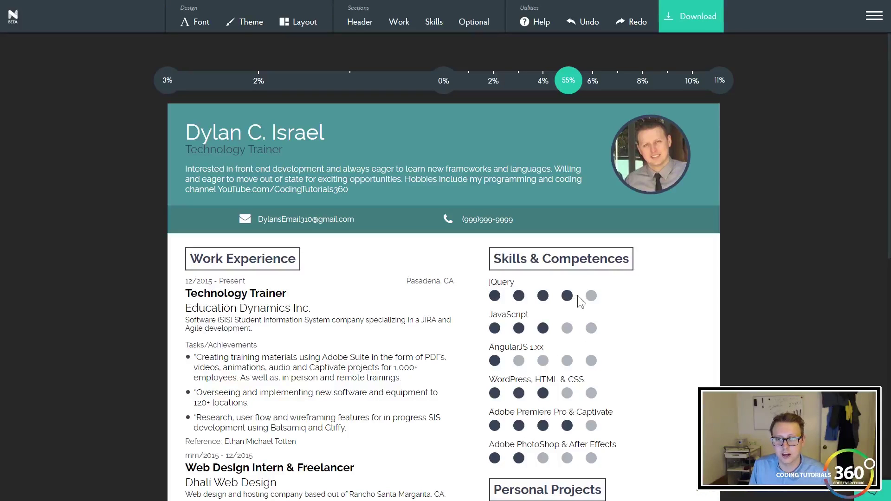
click(591, 296)
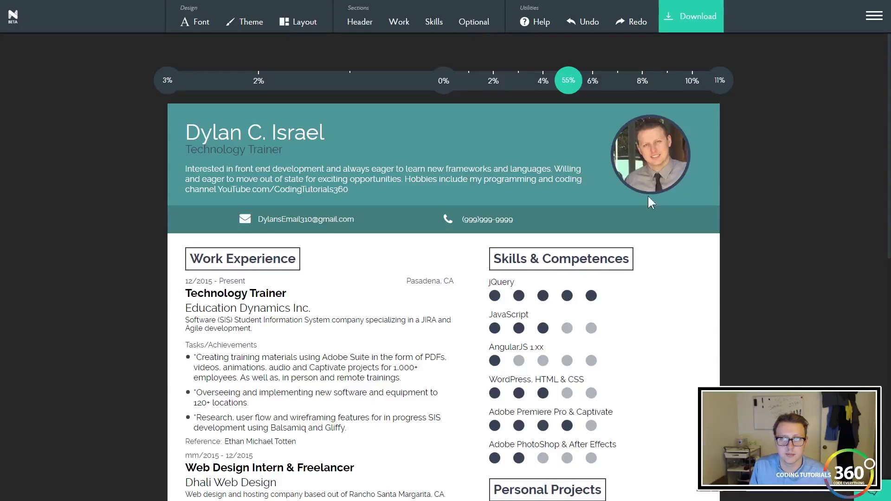
click(362, 22)
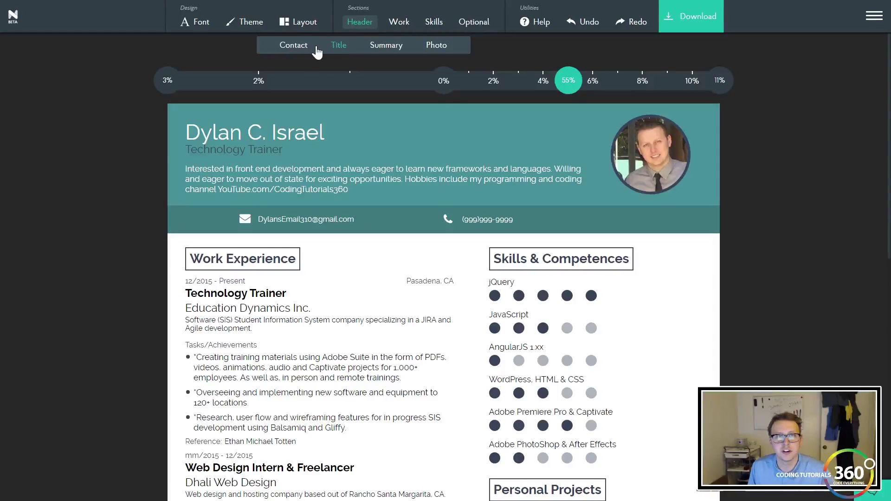
Review the header's contact information, summary paragraph and Technology Trainer title
click(282, 308)
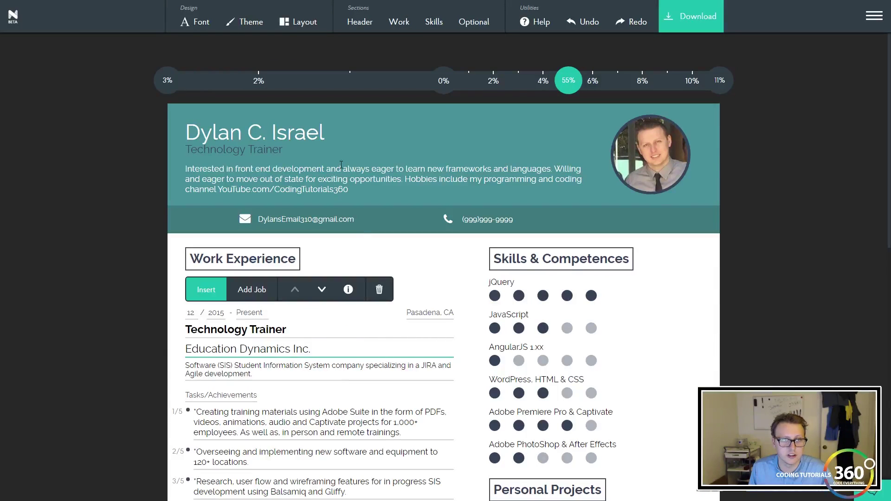
click(291, 144)
click(331, 124)
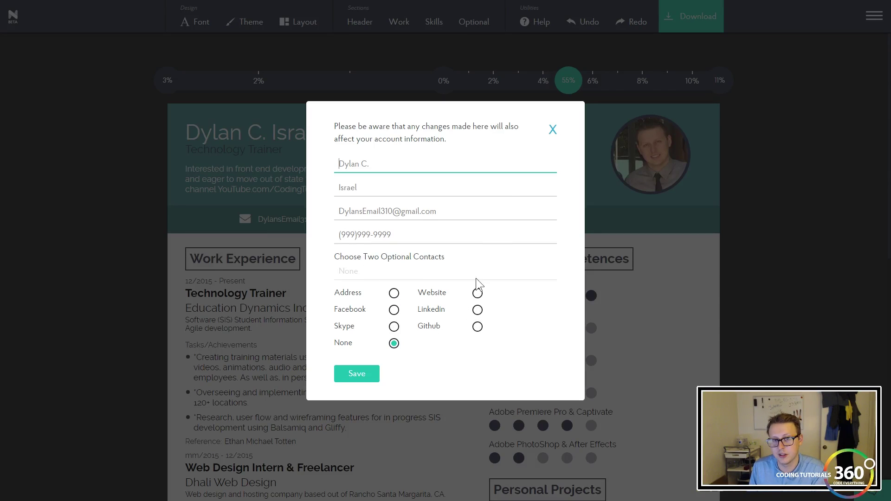
click(552, 130)
click(371, 180)
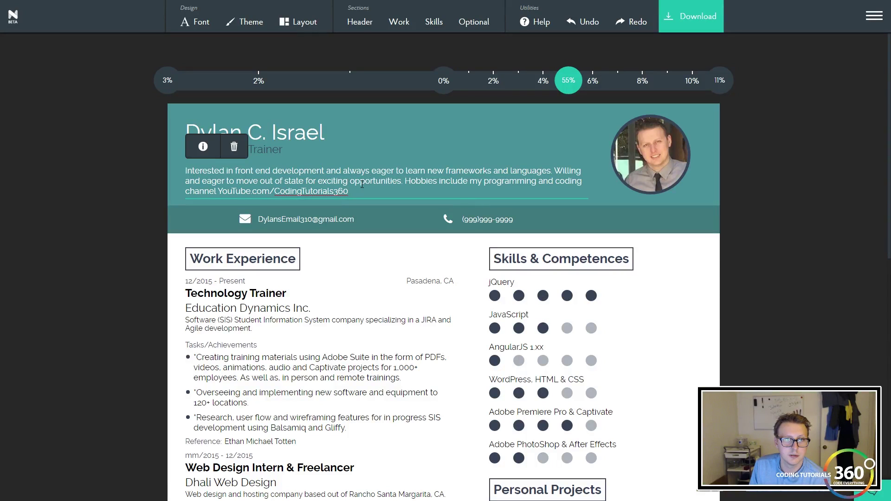
click(372, 153)
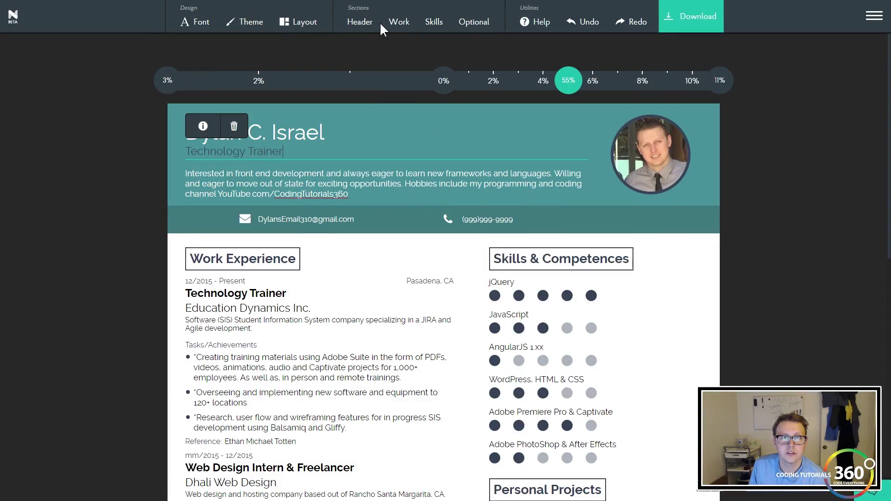
click(401, 26)
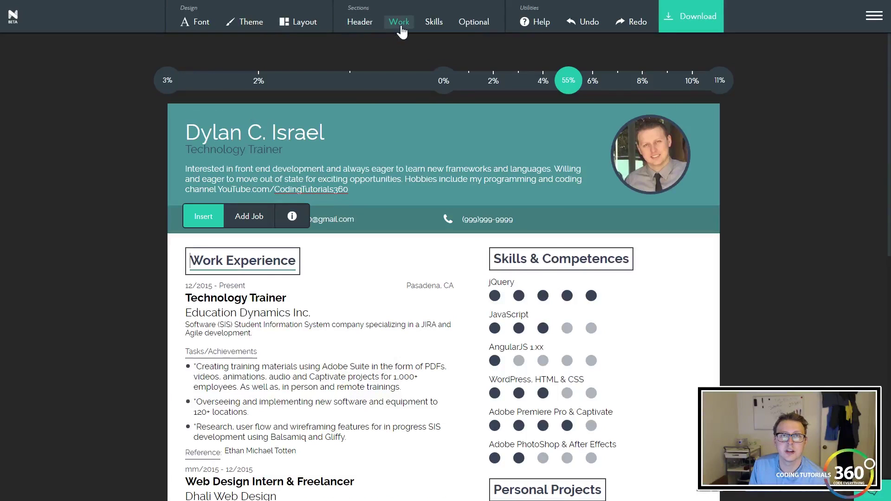
click(431, 25)
click(476, 23)
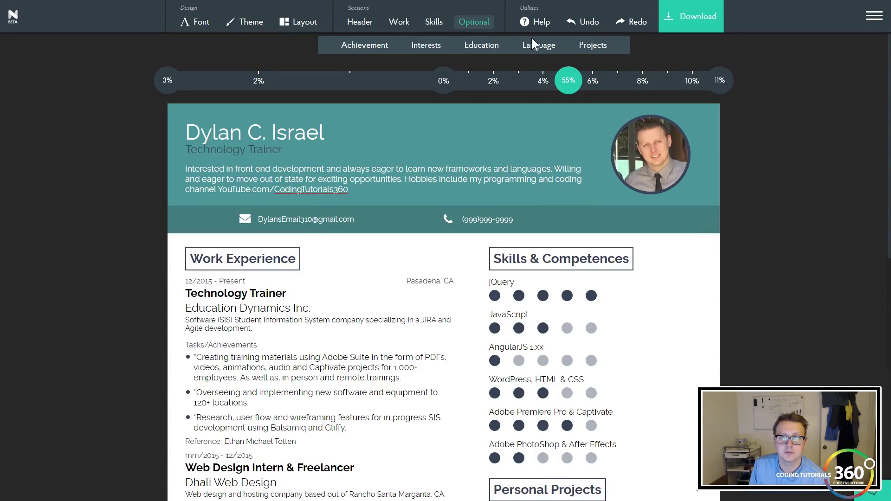
click(416, 177)
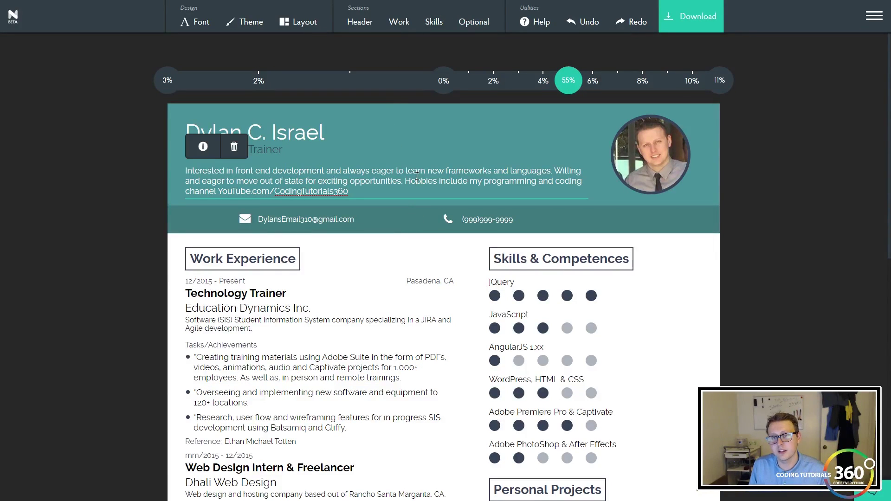
scroll(417, 176, down, 10)
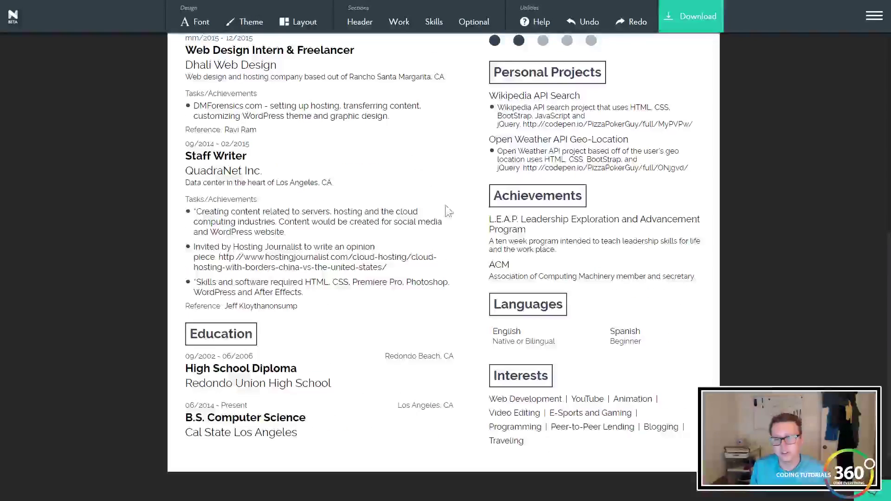
scroll(447, 213, up, 5)
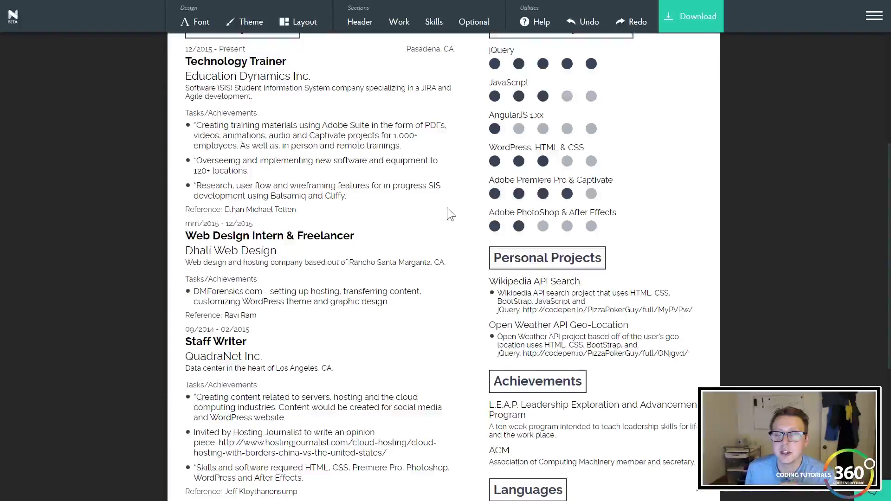
scroll(448, 209, up, 5)
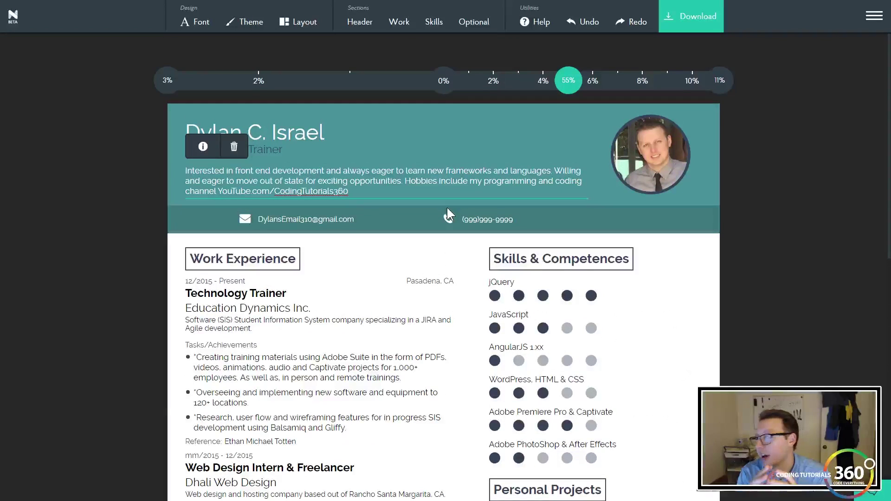